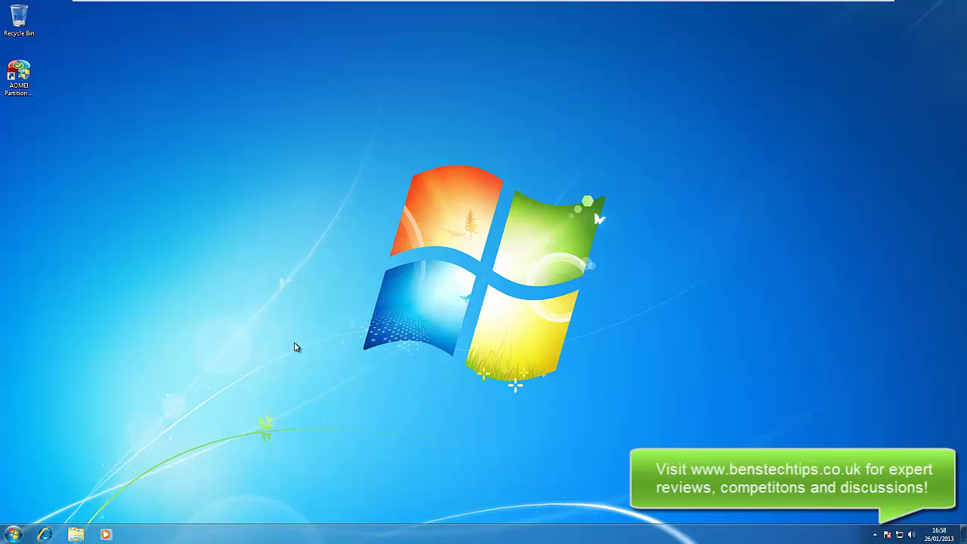
Launch AOMEI Partition Assistant from its desktop shortcut and approve the User Account Control prompt.
{"action": "left_click", "coordinate": [18, 75]}
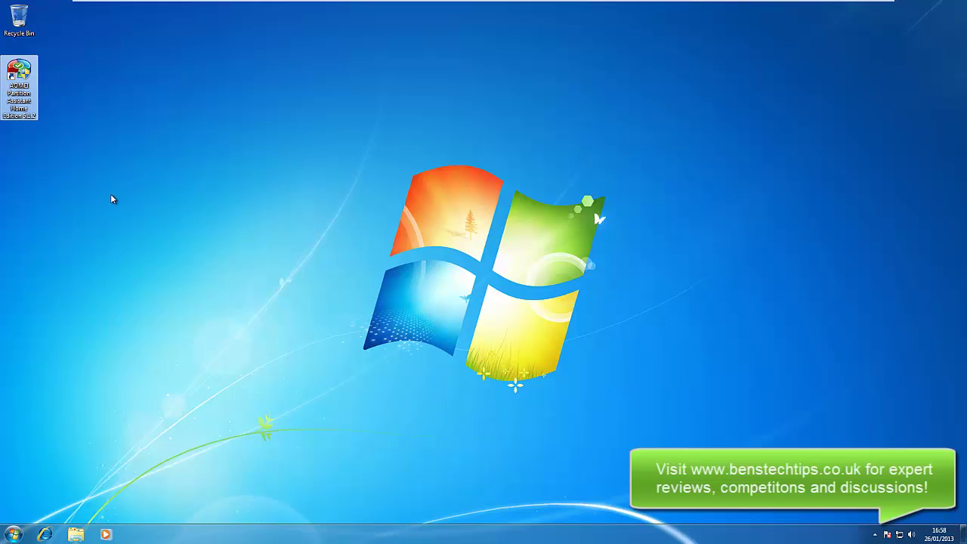
{"action": "key", "text": "Return"}
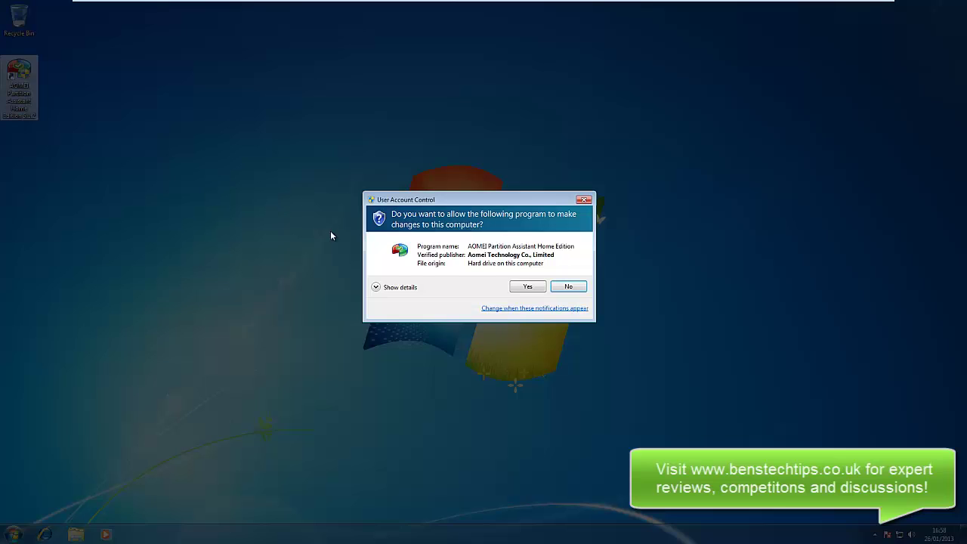
{"action": "left_click", "coordinate": [523, 286]}
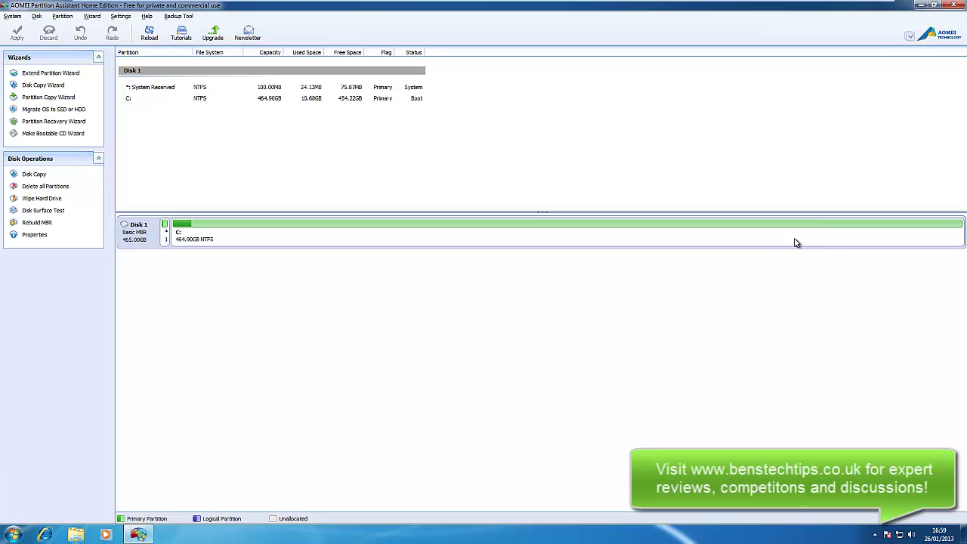
Select the 464.90GB C: partition and bring up its partition actions menu.
{"action": "left_click", "coordinate": [337, 245]}
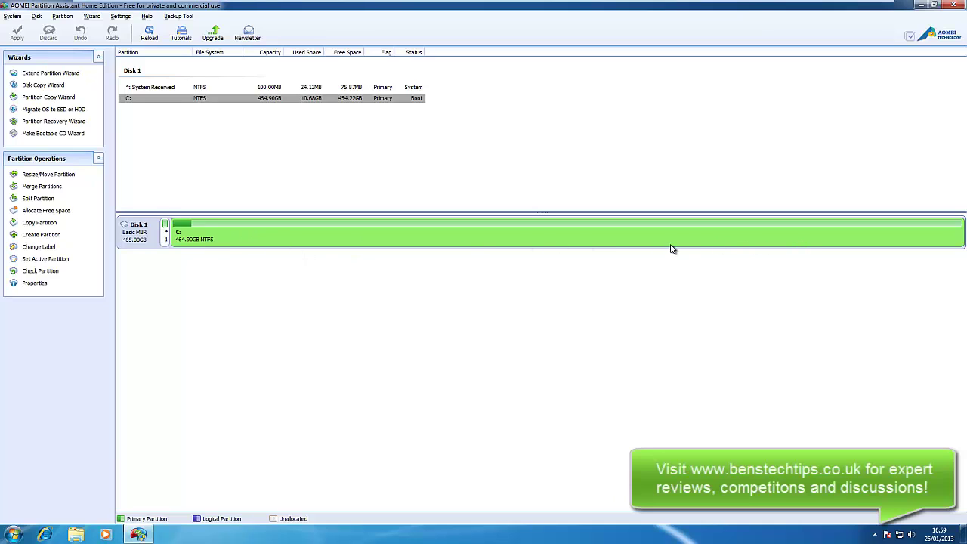
{"action": "right_click", "coordinate": [466, 247]}
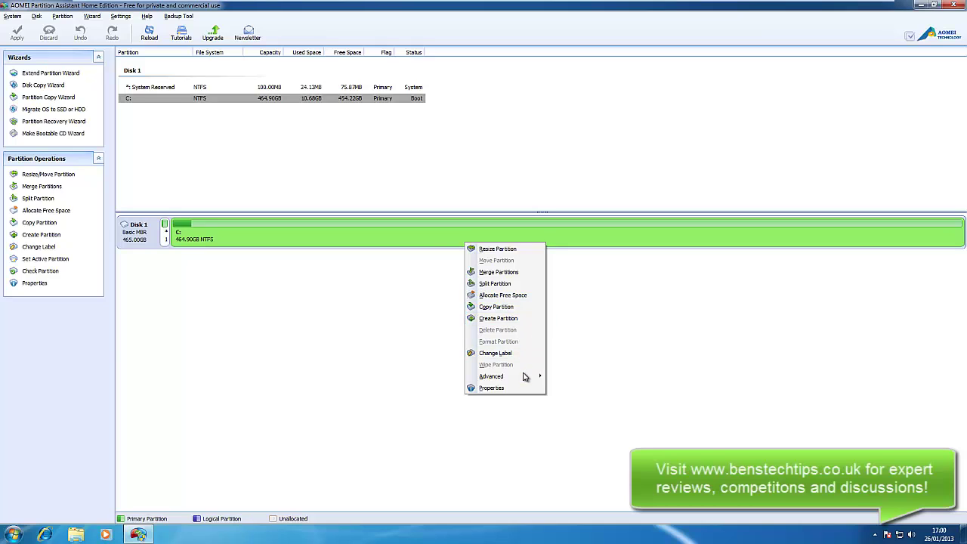
{"action": "mouse_move", "coordinate": [527, 378]}
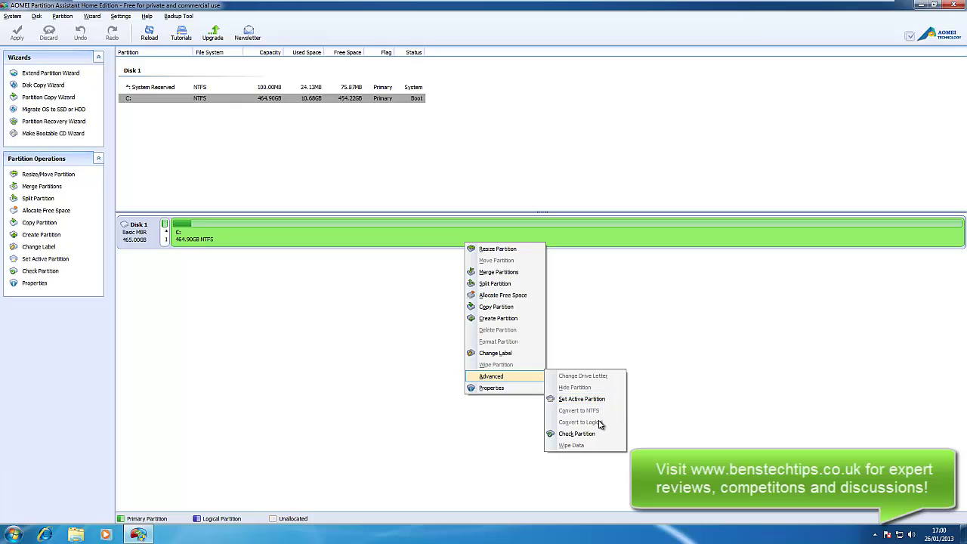
{"action": "left_click", "coordinate": [378, 237]}
{"action": "right_click", "coordinate": [539, 237]}
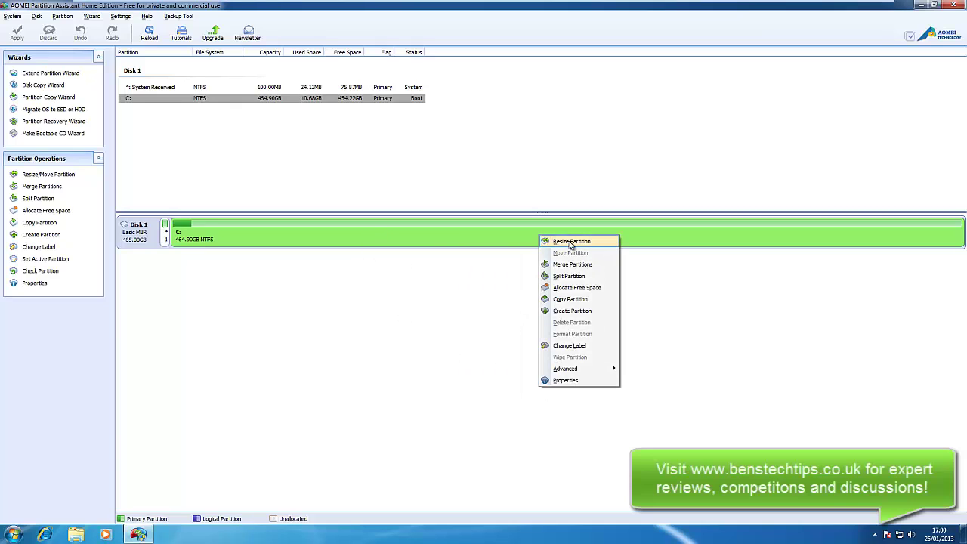
Shrink C: to 232.75GB, leaving 232.15GB unallocated after it, and confirm the resize.
{"action": "left_click", "coordinate": [605, 242]}
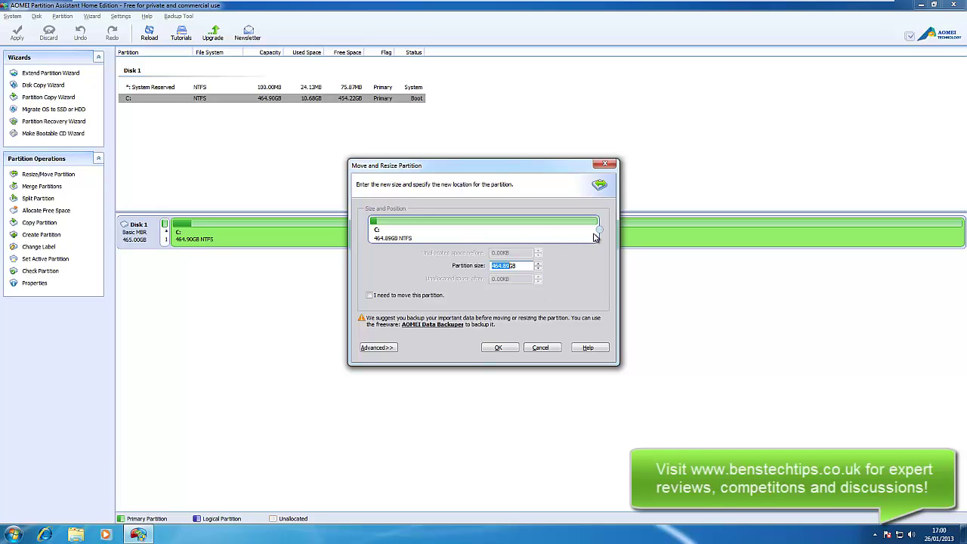
{"action": "left_click_drag", "start_coordinate": [598, 231], "coordinate": [488, 229]}
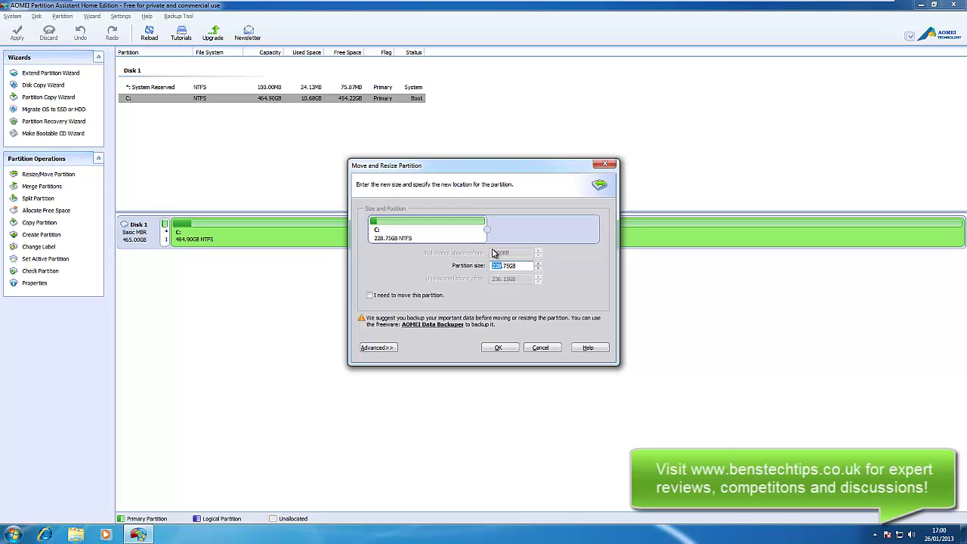
{"action": "type", "text": "2"}
{"action": "left_click", "coordinate": [423, 296]}
{"action": "left_click", "coordinate": [442, 295]}
{"action": "left_click", "coordinate": [501, 349]}
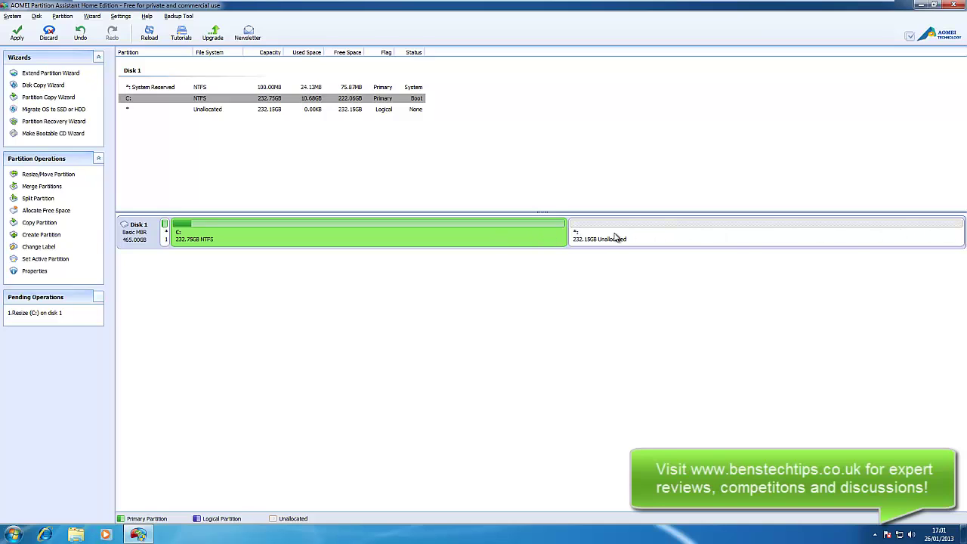
Set up a new 232.15GB partition in the unallocated space with drive letter E: and NTFS.
{"action": "left_click", "coordinate": [747, 237]}
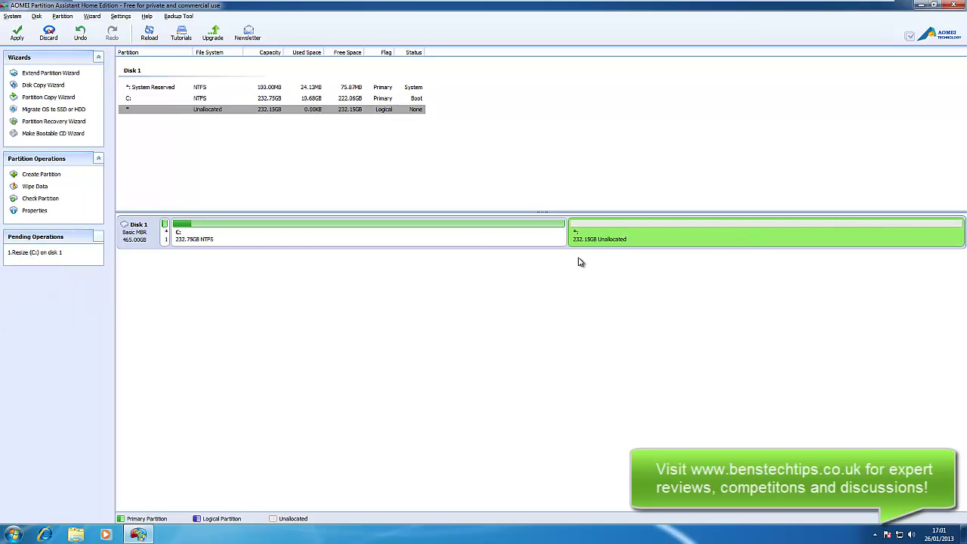
{"action": "right_click", "coordinate": [646, 242]}
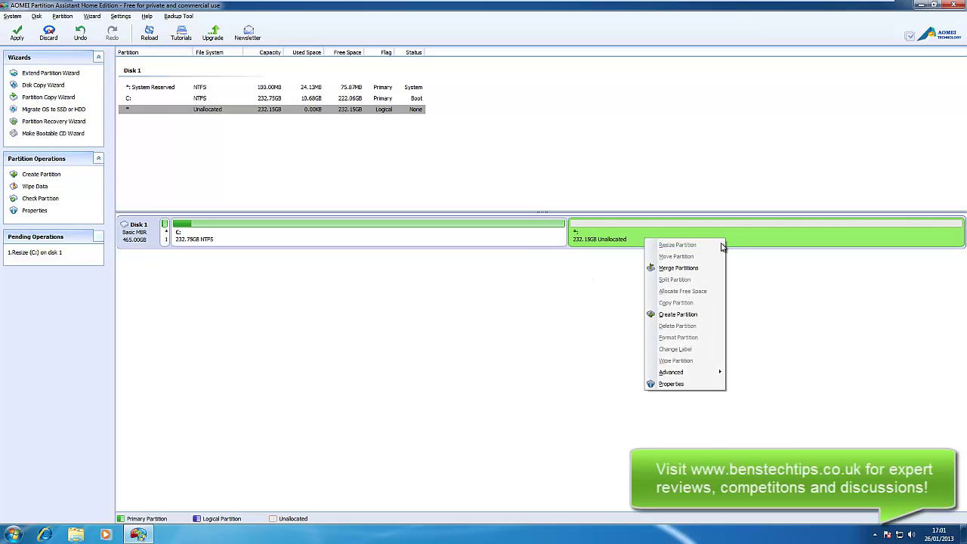
{"action": "left_click", "coordinate": [684, 314]}
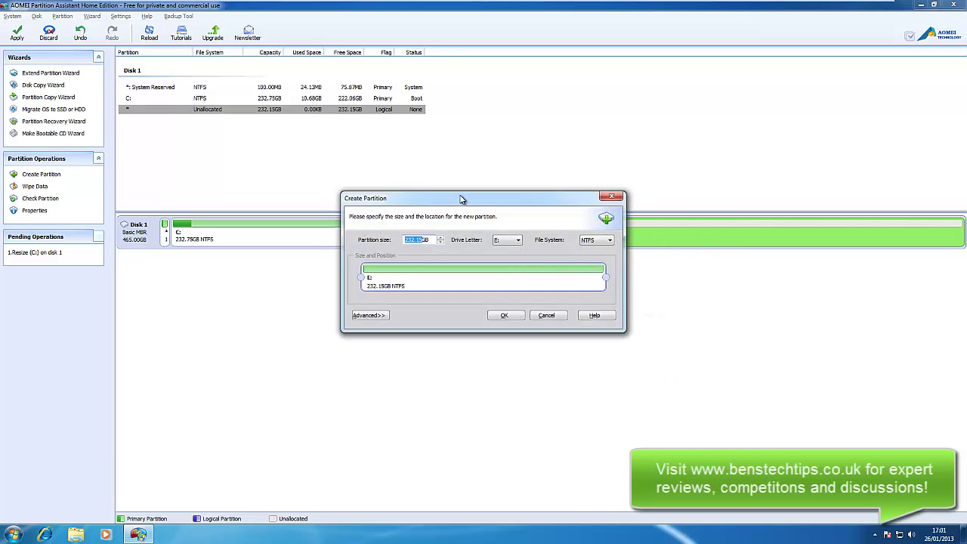
{"action": "left_click_drag", "start_coordinate": [458, 198], "coordinate": [396, 121]}
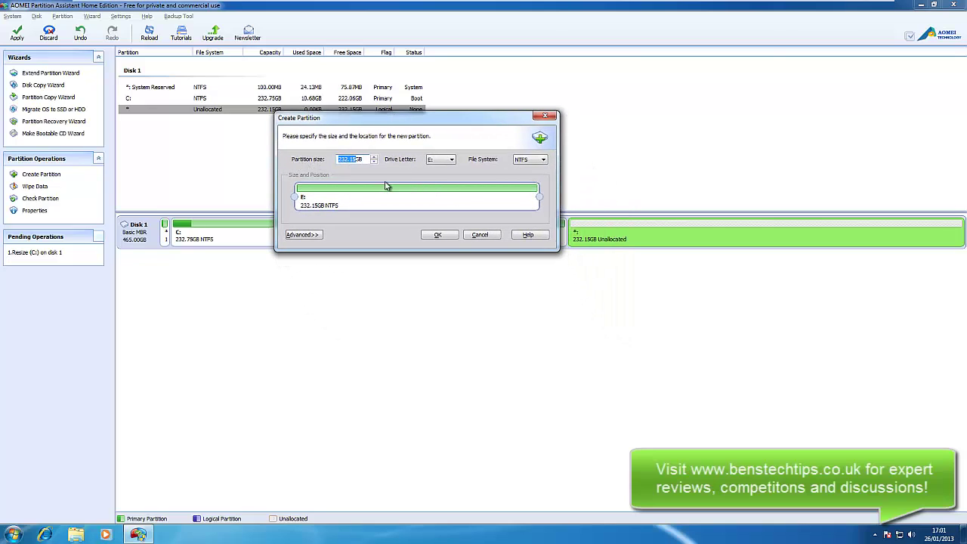
{"action": "mouse_move", "coordinate": [538, 198]}
{"action": "left_mouse_down"}
{"action": "mouse_move", "coordinate": [401, 199]}
{"action": "mouse_move", "coordinate": [547, 195]}
{"action": "left_mouse_up"}
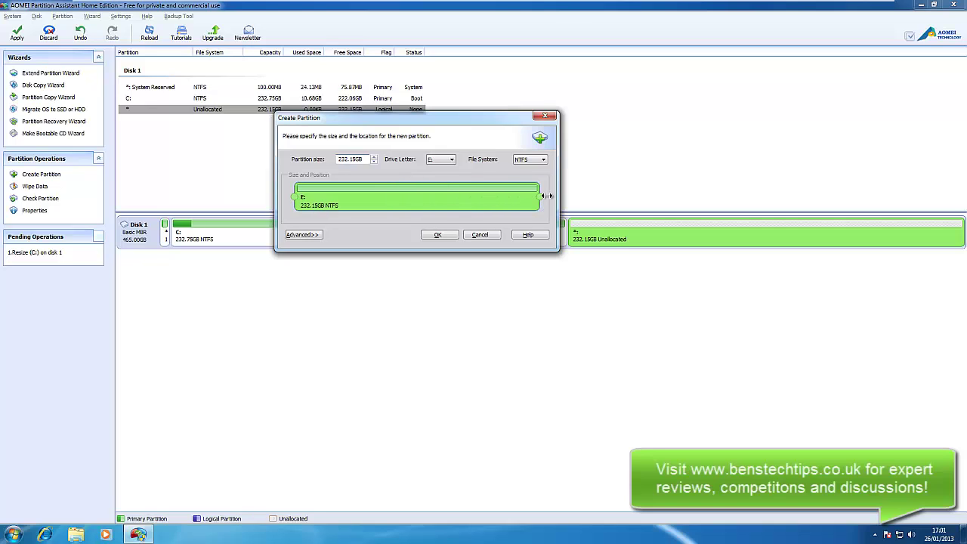
{"action": "left_click", "coordinate": [441, 160]}
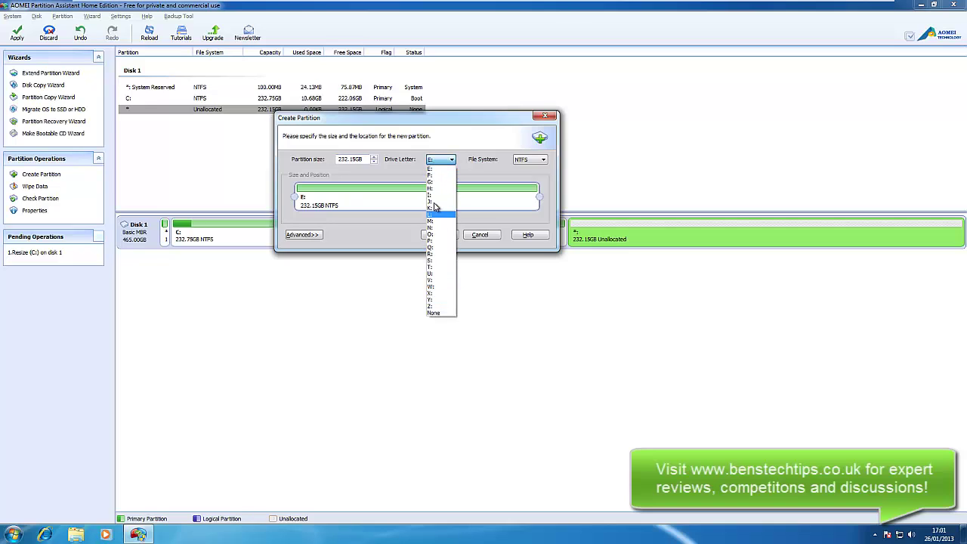
{"action": "left_click", "coordinate": [435, 168]}
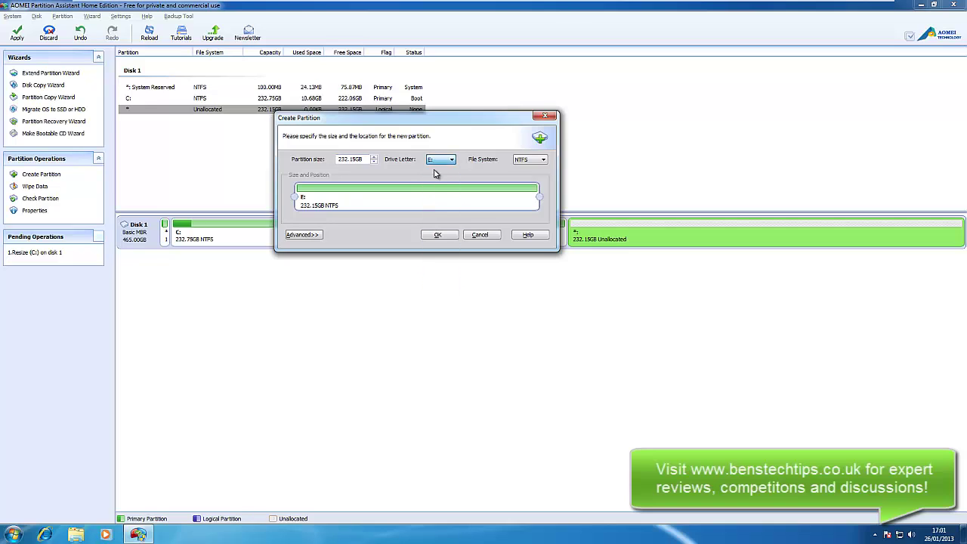
{"action": "left_click", "coordinate": [535, 160]}
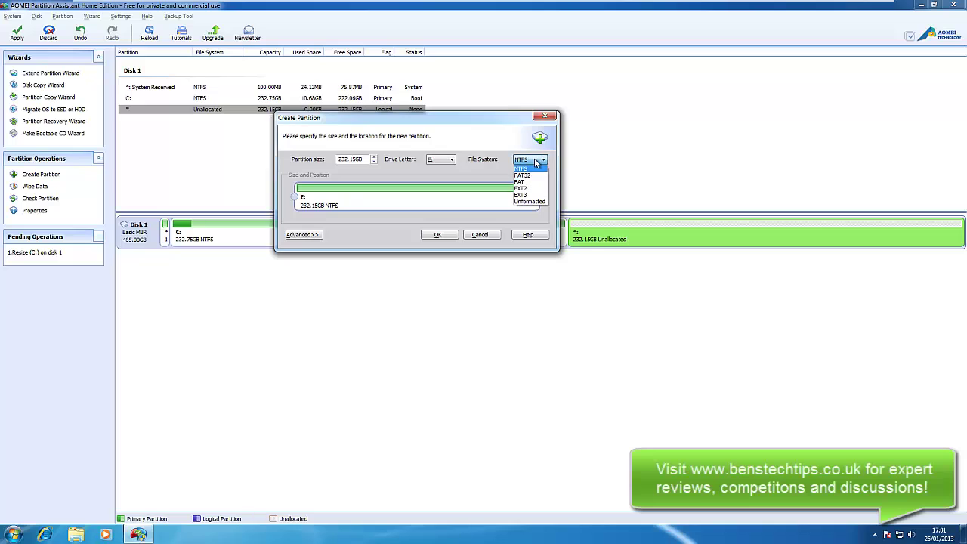
{"action": "left_click", "coordinate": [533, 169]}
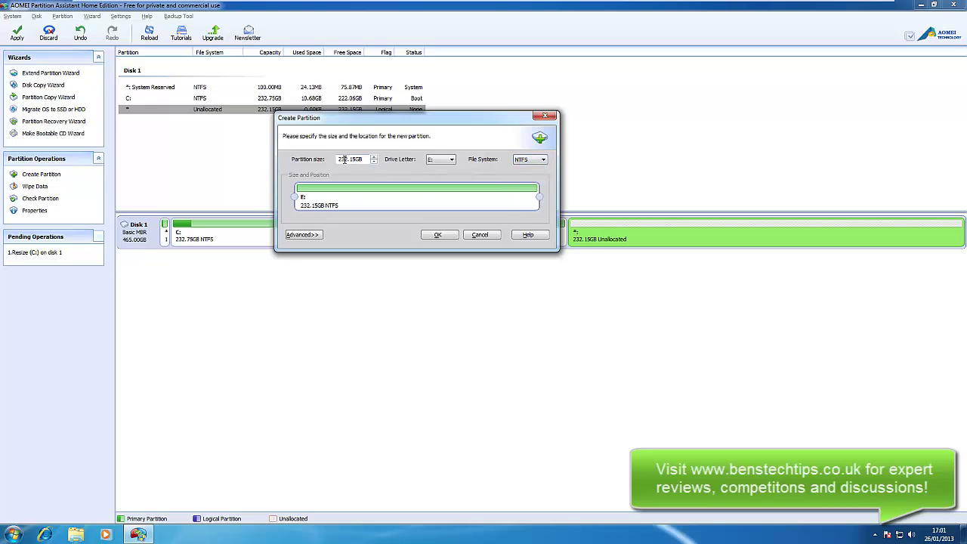
Confirm creation of the 232.15GB NTFS E: partition.
{"action": "left_click", "coordinate": [436, 236]}
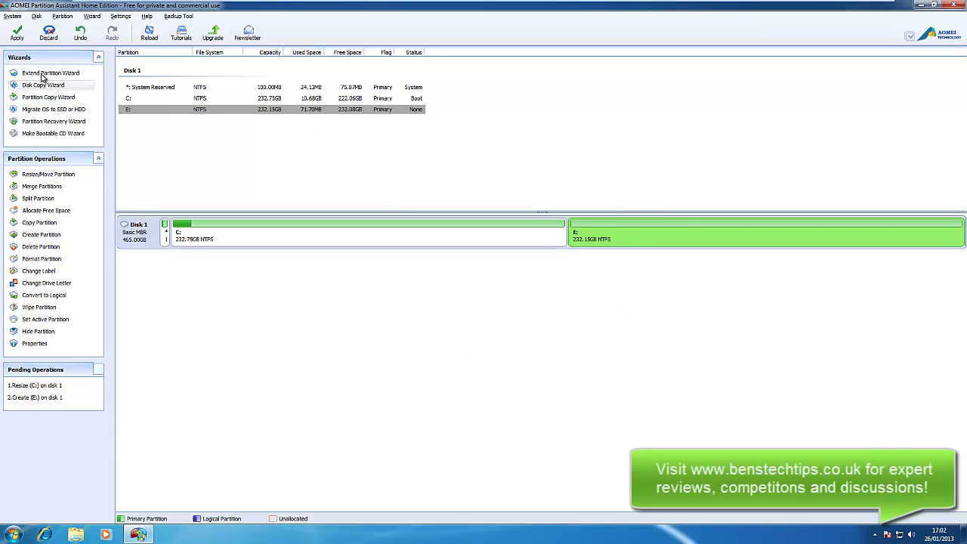
Review the pending C: resize and E: creation, then cancel without applying them.
{"action": "left_click", "coordinate": [17, 34]}
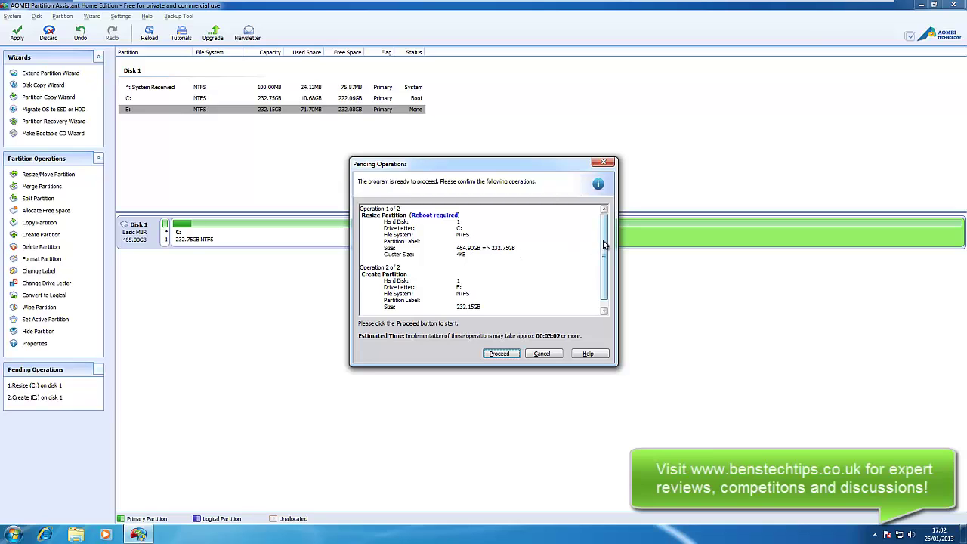
{"action": "scroll", "coordinate": [548, 280], "scroll_direction": "down", "scroll_amount": 1}
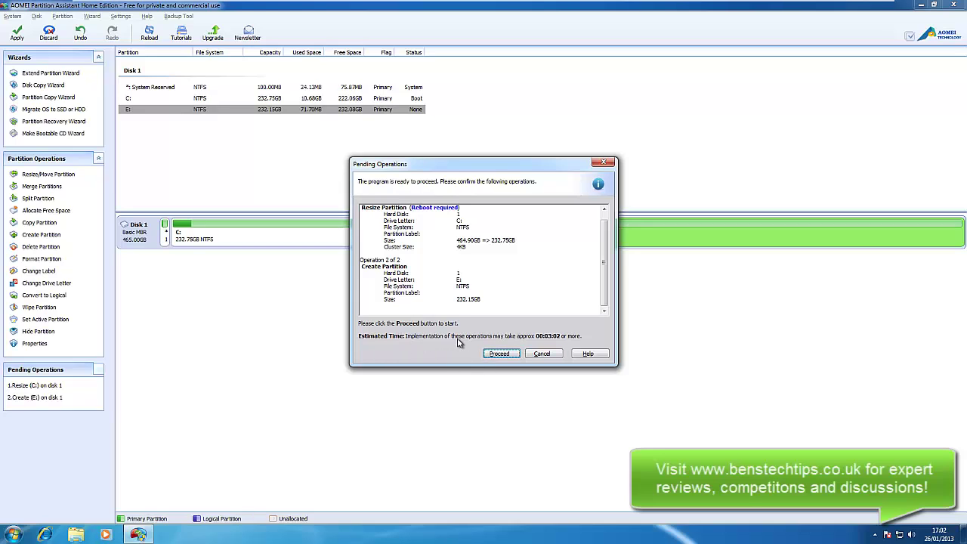
{"action": "left_click", "coordinate": [543, 354]}
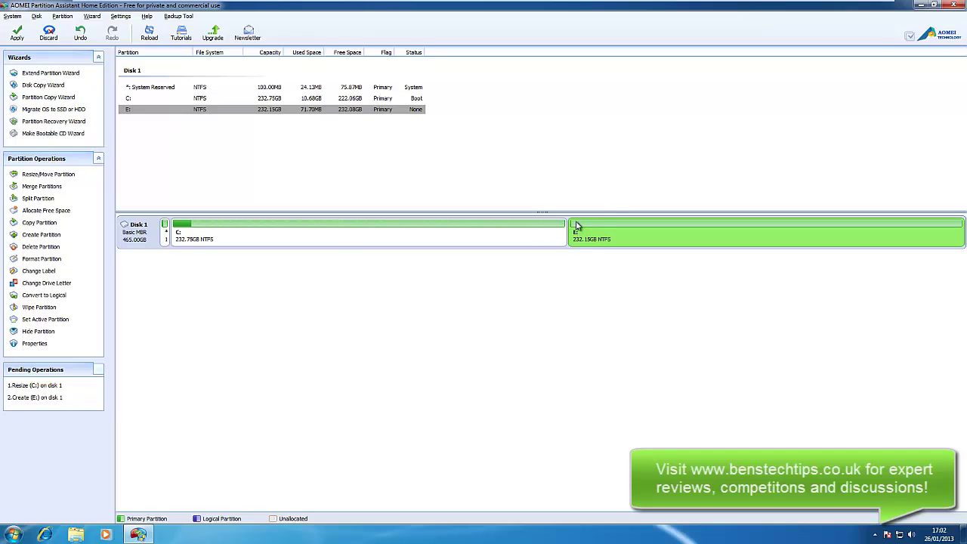
Discard the pending changes, then try Disk Copy Wizard's quick and sector-by-sector options and cancel.
{"action": "left_click", "coordinate": [48, 32]}
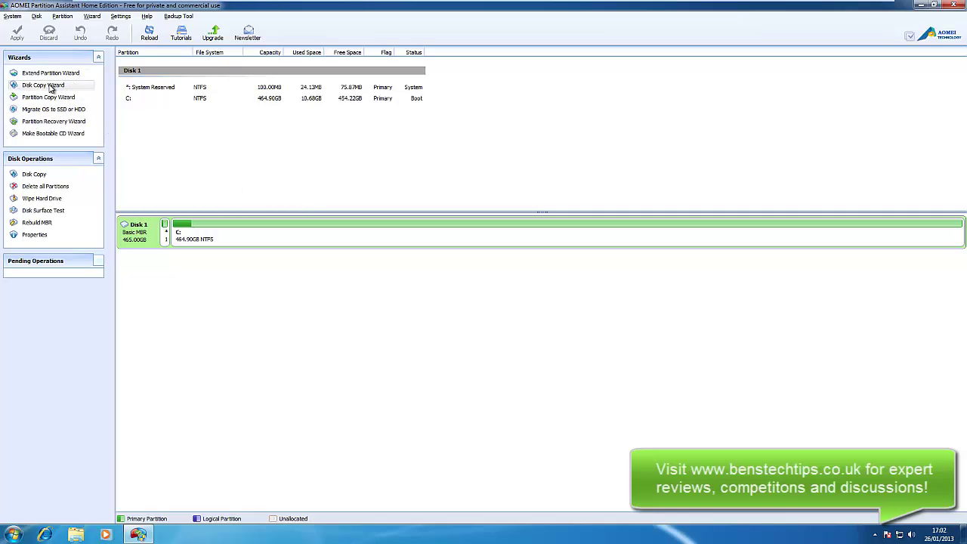
{"action": "left_click", "coordinate": [51, 86]}
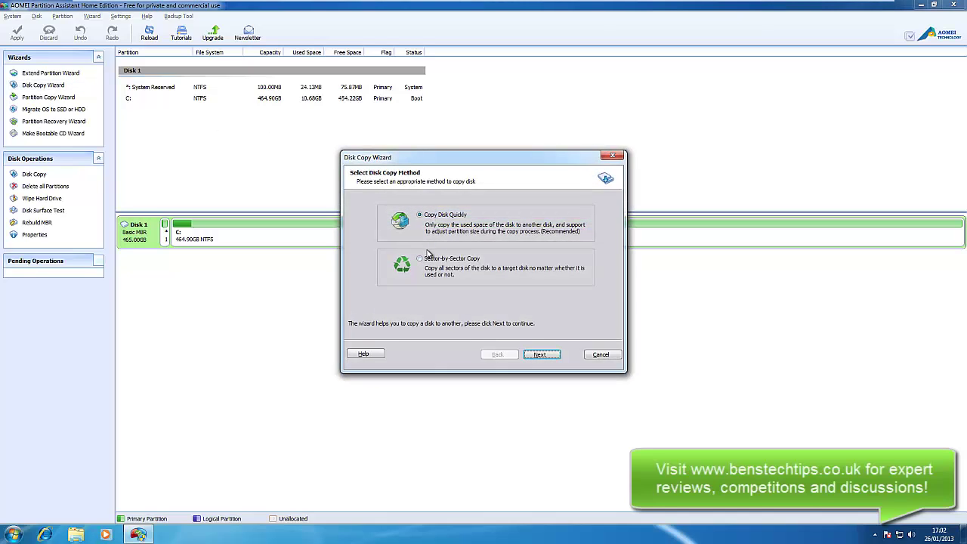
{"action": "left_click", "coordinate": [424, 216]}
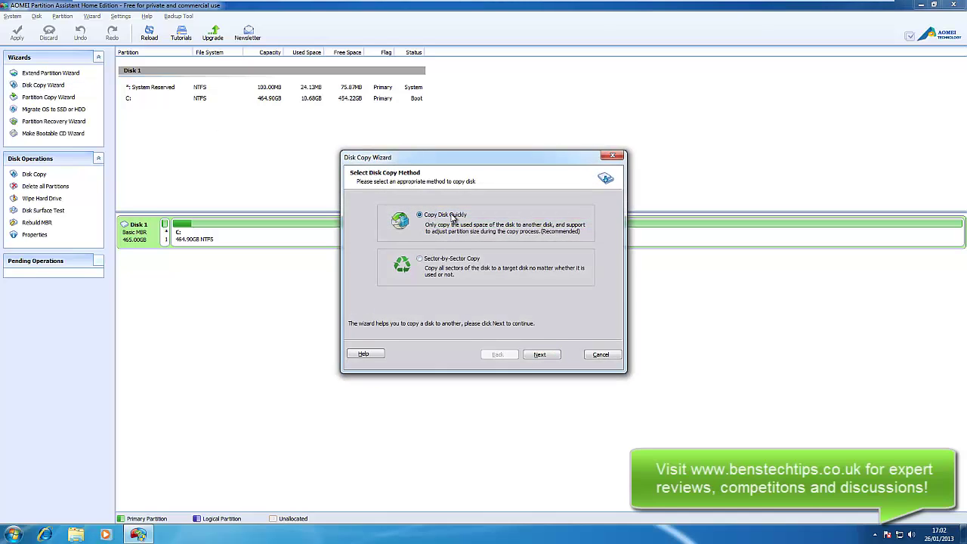
{"action": "left_click", "coordinate": [420, 260]}
{"action": "left_click", "coordinate": [600, 355]}
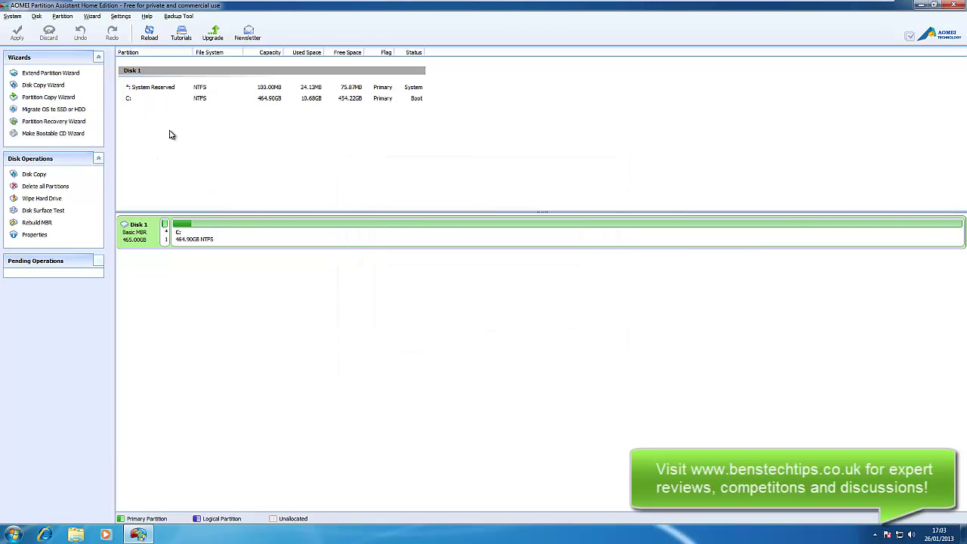
{"action": "left_click", "coordinate": [73, 121]}
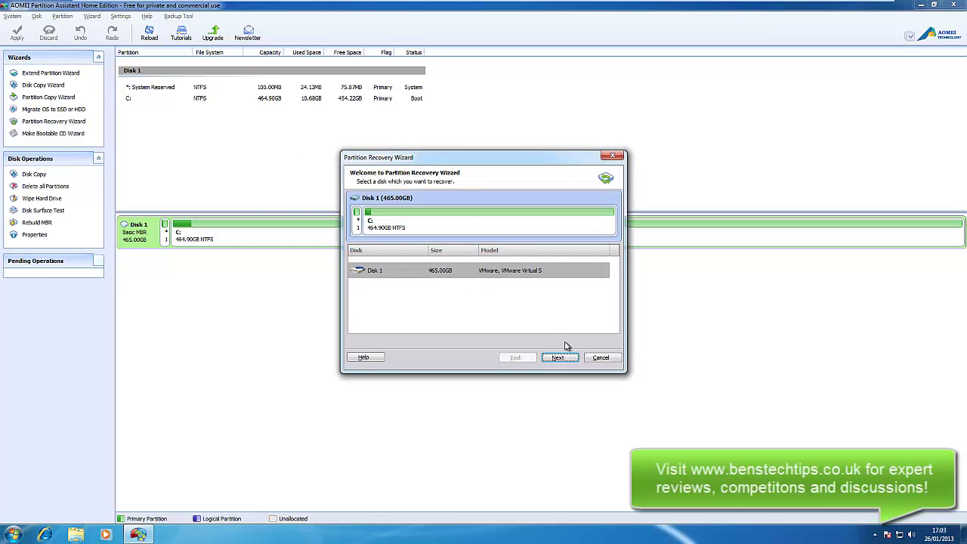
{"action": "left_click", "coordinate": [601, 360]}
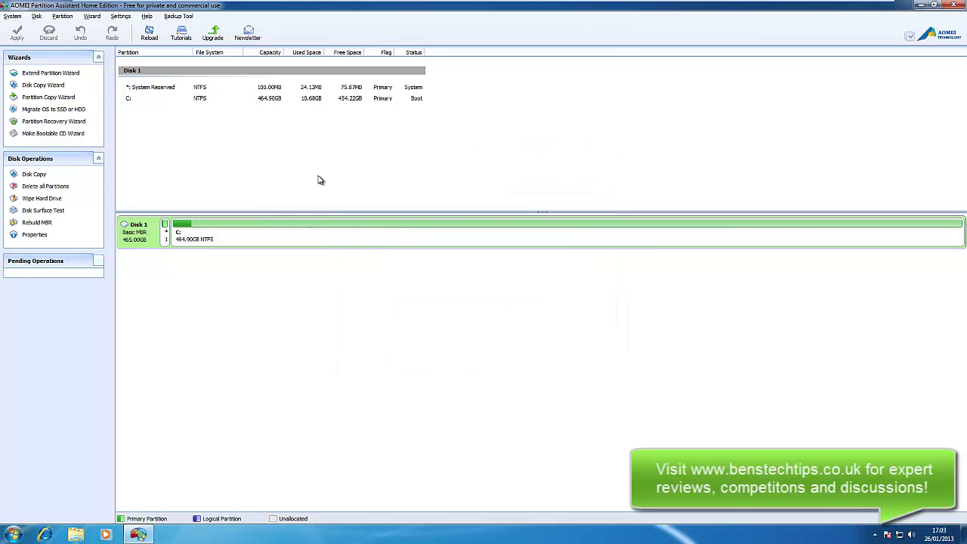
{"action": "left_click", "coordinate": [64, 112]}
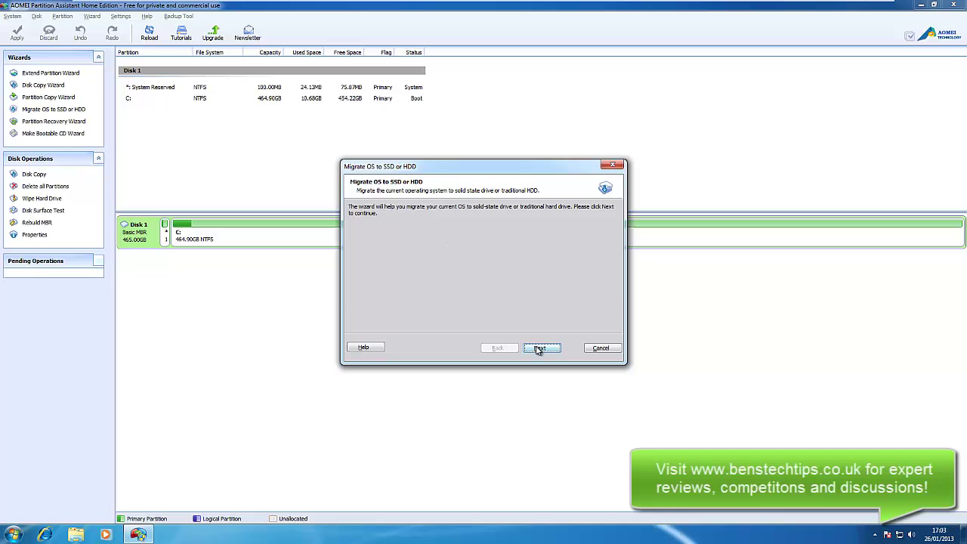
{"action": "left_click", "coordinate": [539, 348]}
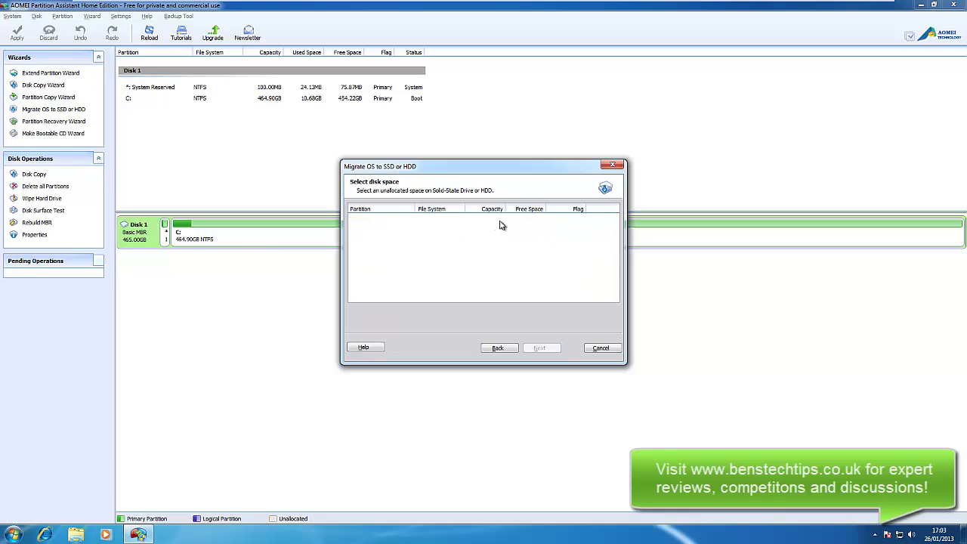
{"action": "left_click", "coordinate": [609, 167]}
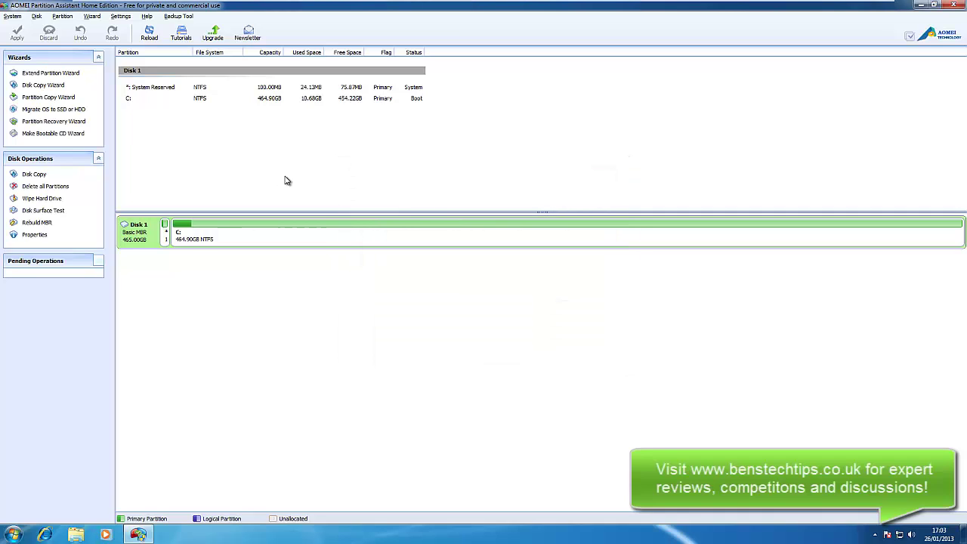